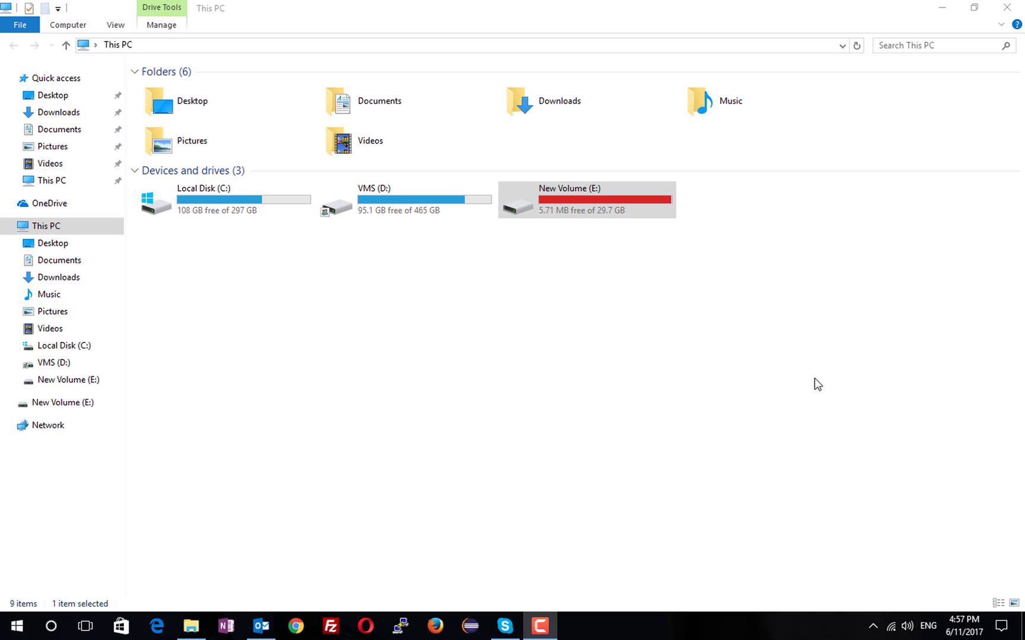
Open the Format dialog for New Volume (E:), showing NTFS with 4096-byte units, and move it aside.
{"action": "left_click", "coordinate": [614, 334]}
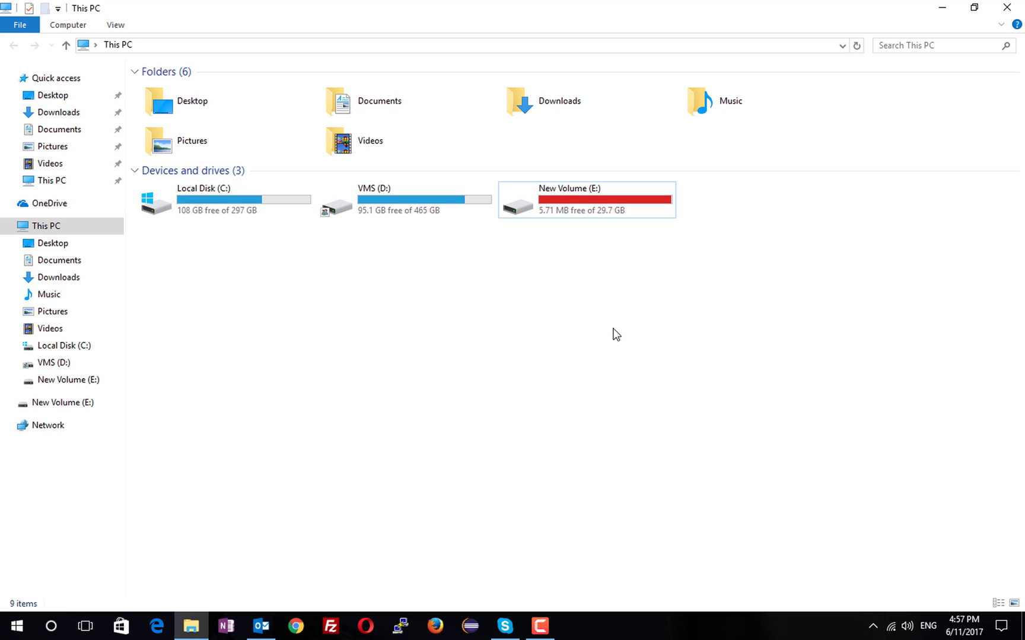
{"action": "right_click", "coordinate": [562, 201]}
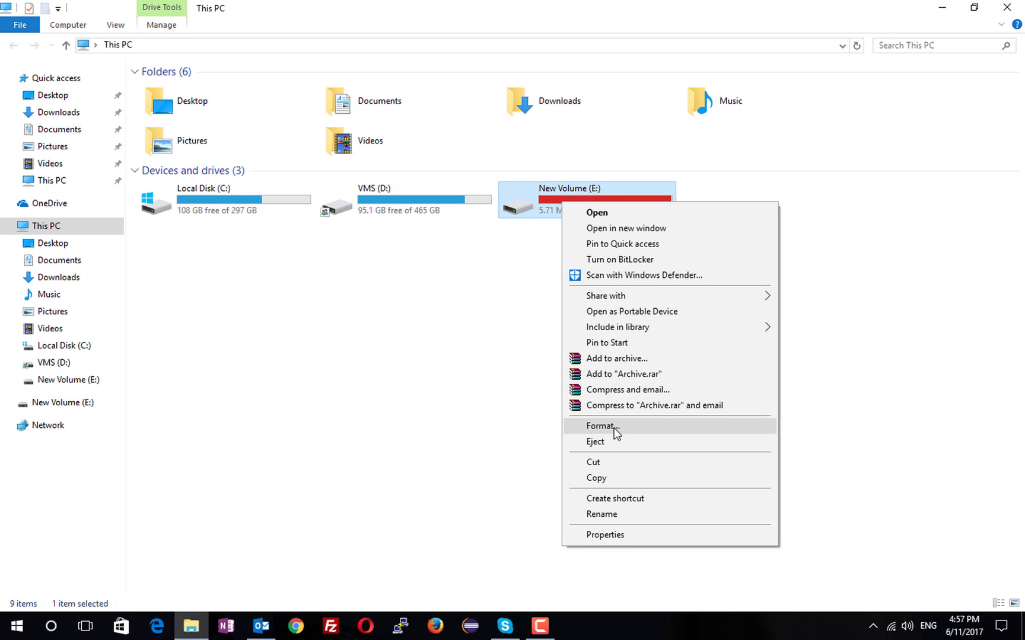
{"action": "left_click", "coordinate": [614, 427]}
{"action": "left_click_drag", "start_coordinate": [154, 156], "coordinate": [631, 197]}
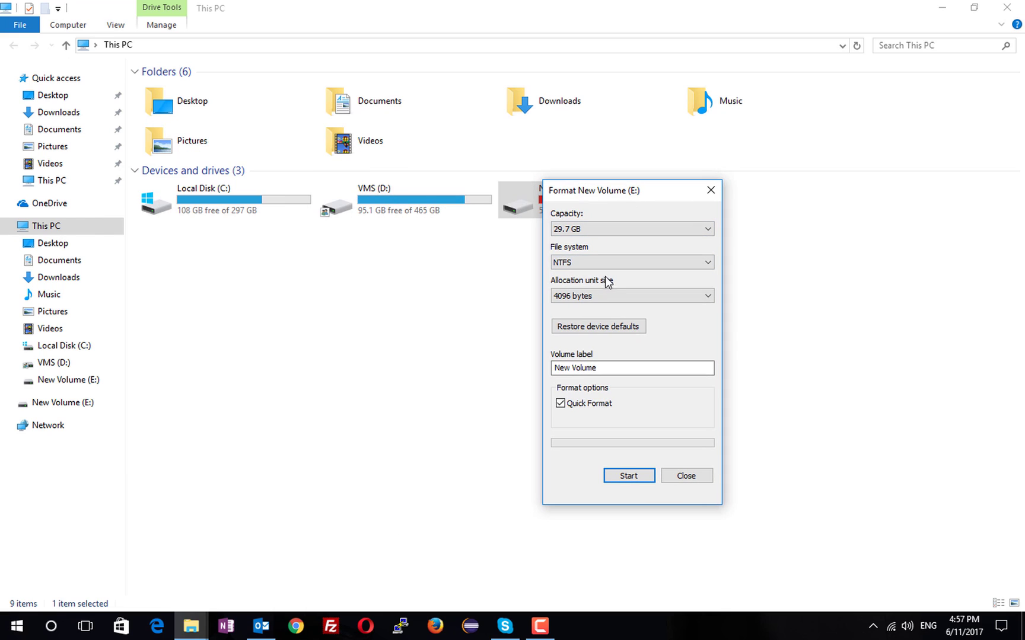
{"action": "left_click", "coordinate": [583, 301]}
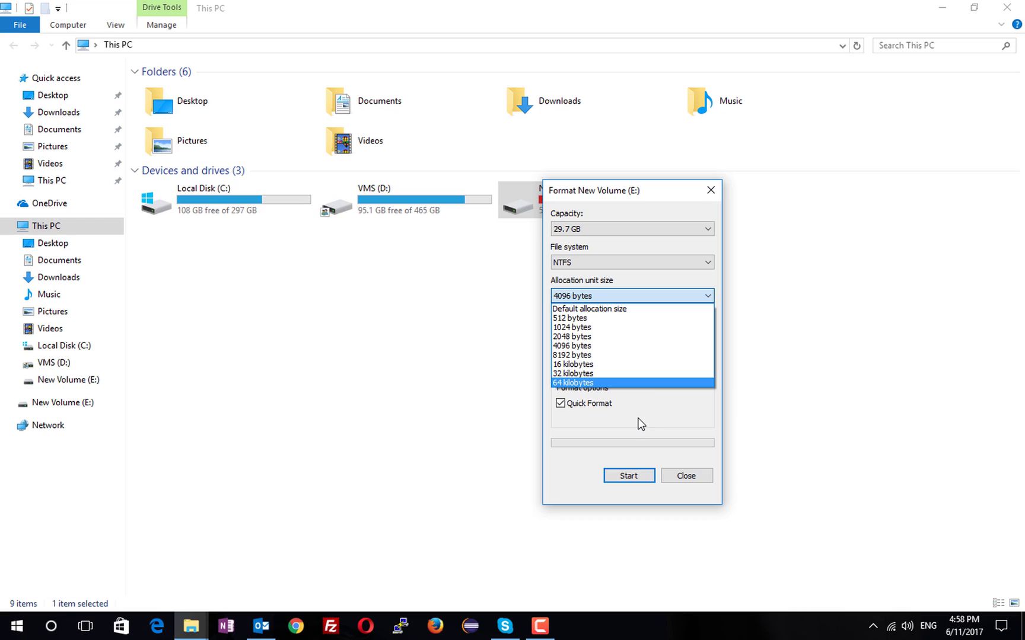
{"action": "left_click", "coordinate": [640, 425]}
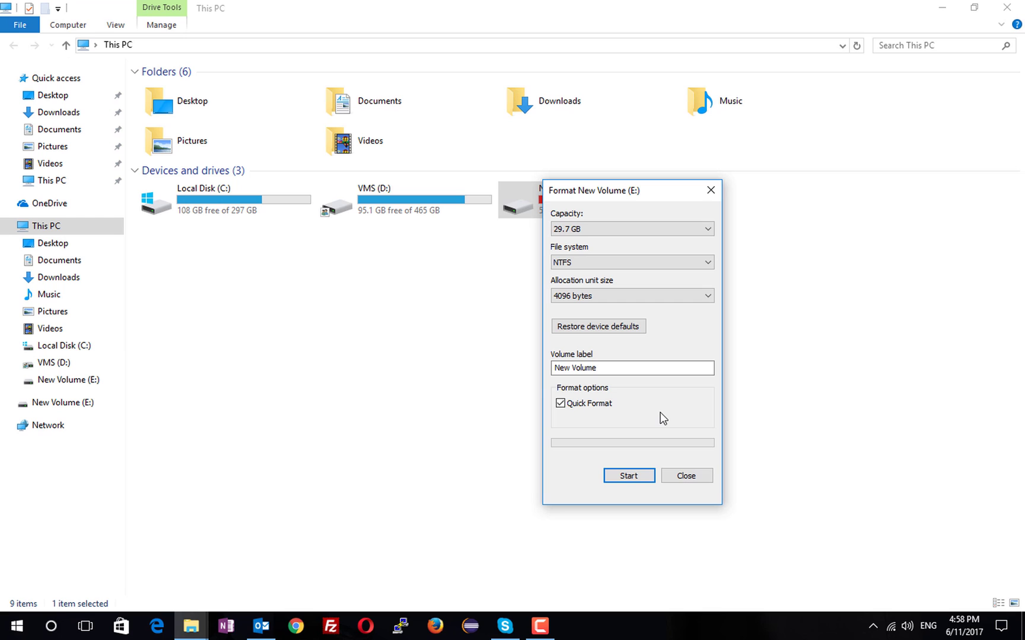
Close the Format dialog without formatting and open 4k.PNG from the default allocation unit folder.
{"action": "left_click", "coordinate": [677, 476]}
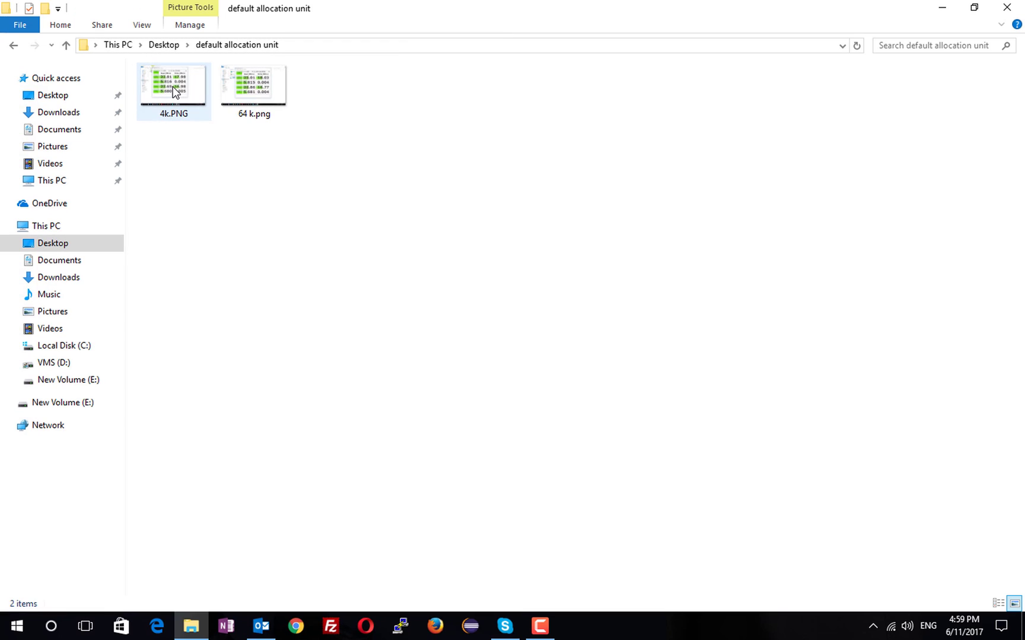
{"action": "double_click", "coordinate": [174, 91]}
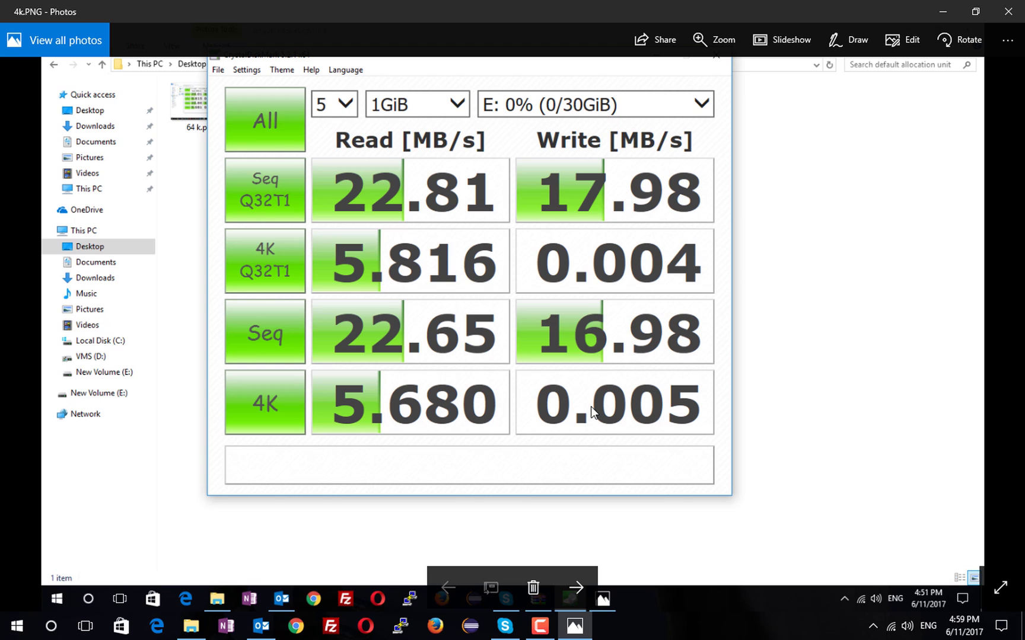
Close the 4k.PNG image in Photos and open 64 k.png from File Explorer instead.
{"action": "left_click", "coordinate": [1006, 12]}
{"action": "left_click", "coordinate": [551, 176]}
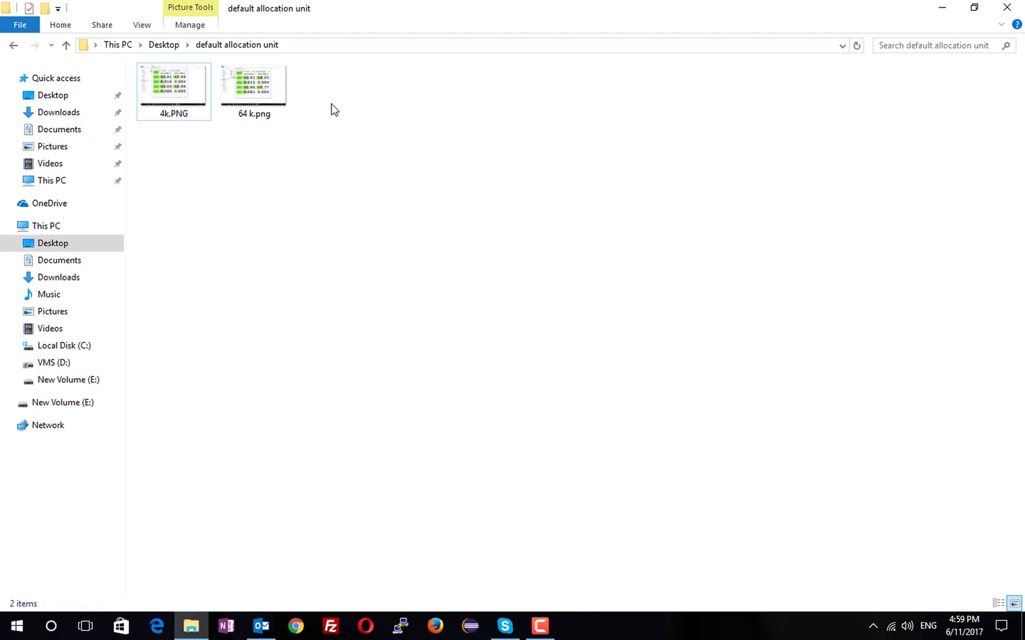
{"action": "double_click", "coordinate": [269, 91]}
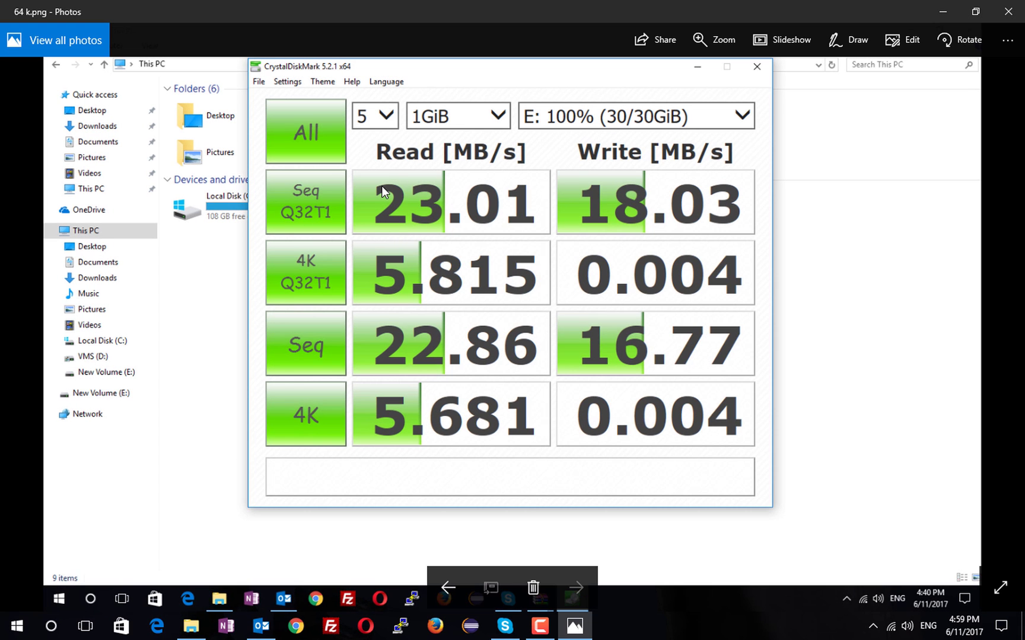